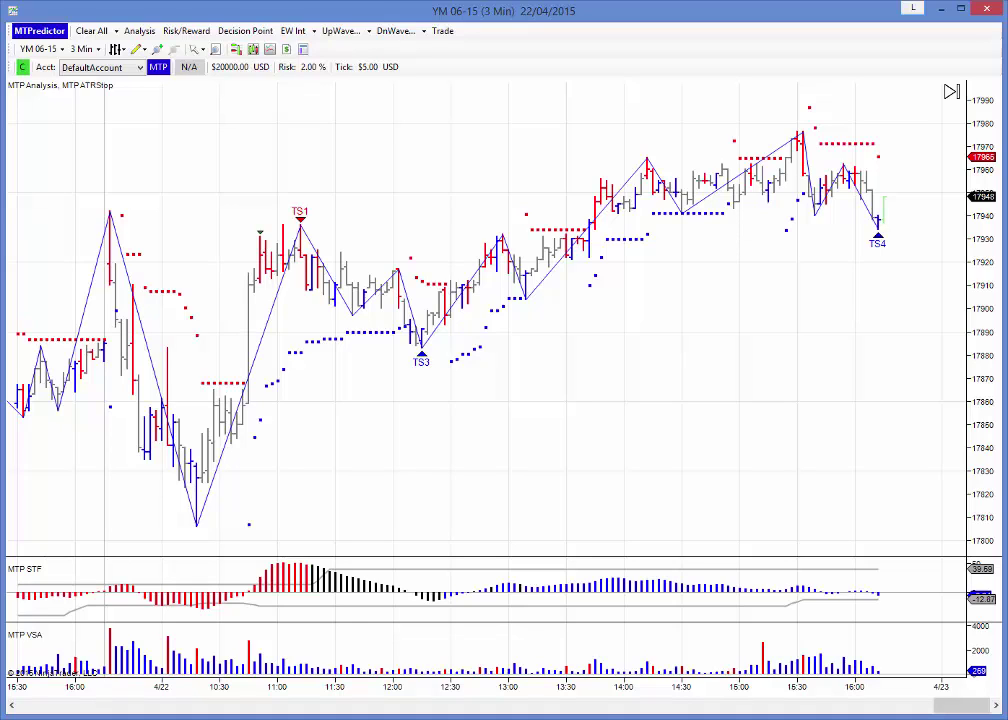
Run Analysis near TS1 for a short plan: 4 contracts at 17914, stop 17932, R/R 5.4 at 17816.
{"action": "scroll", "coordinate": [344, 496], "scroll_direction": "down", "scroll_amount": 1}
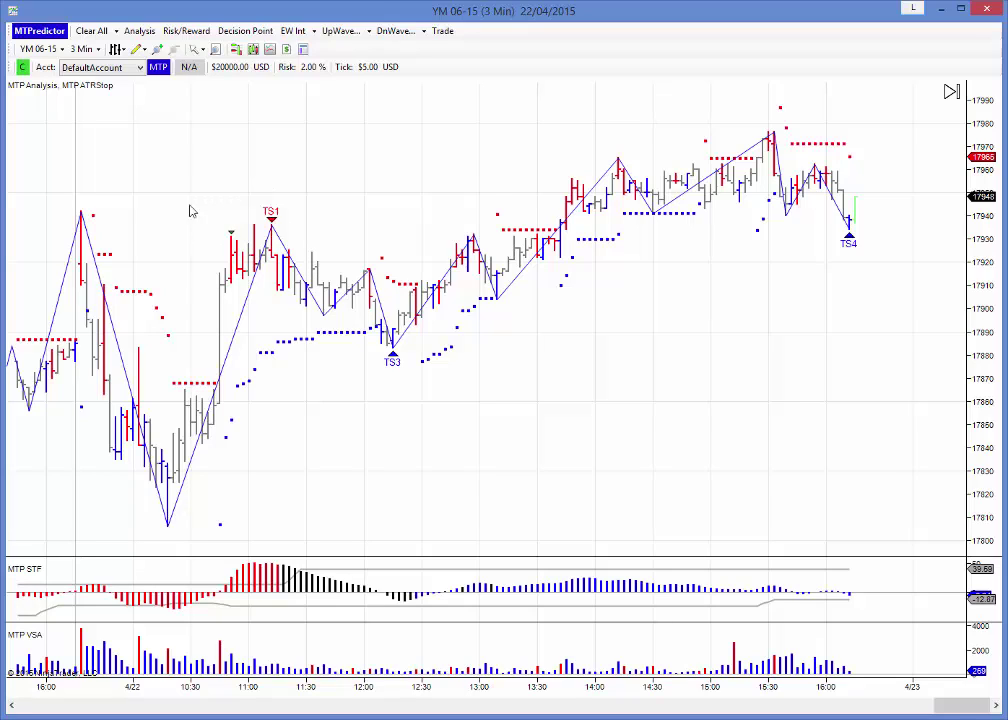
{"action": "right_click", "coordinate": [239, 267]}
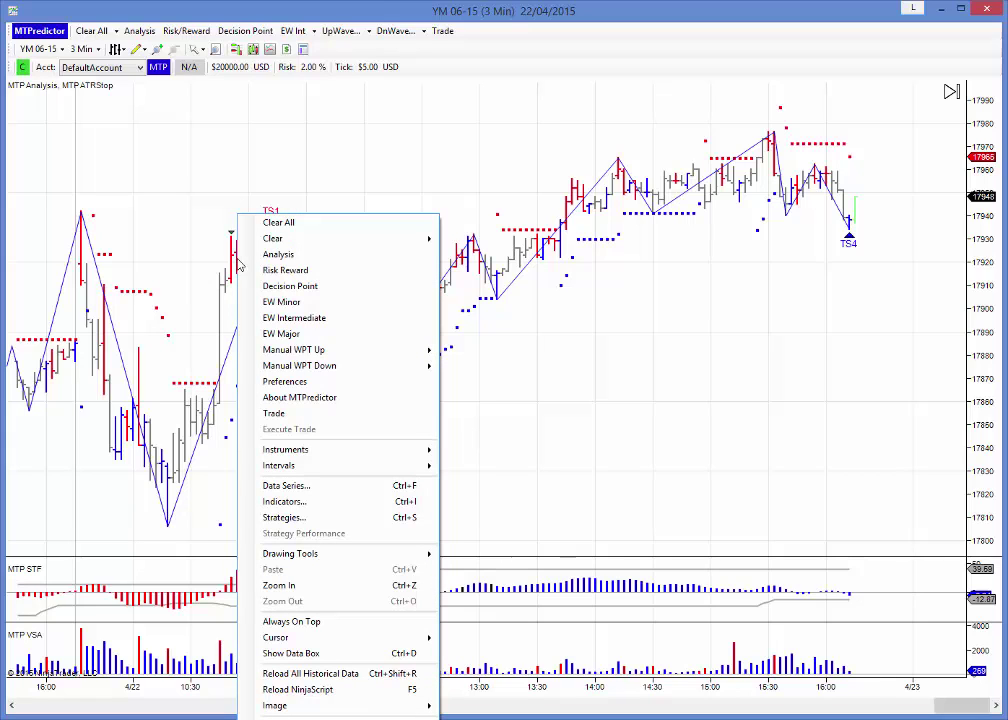
{"action": "left_click", "coordinate": [268, 255]}
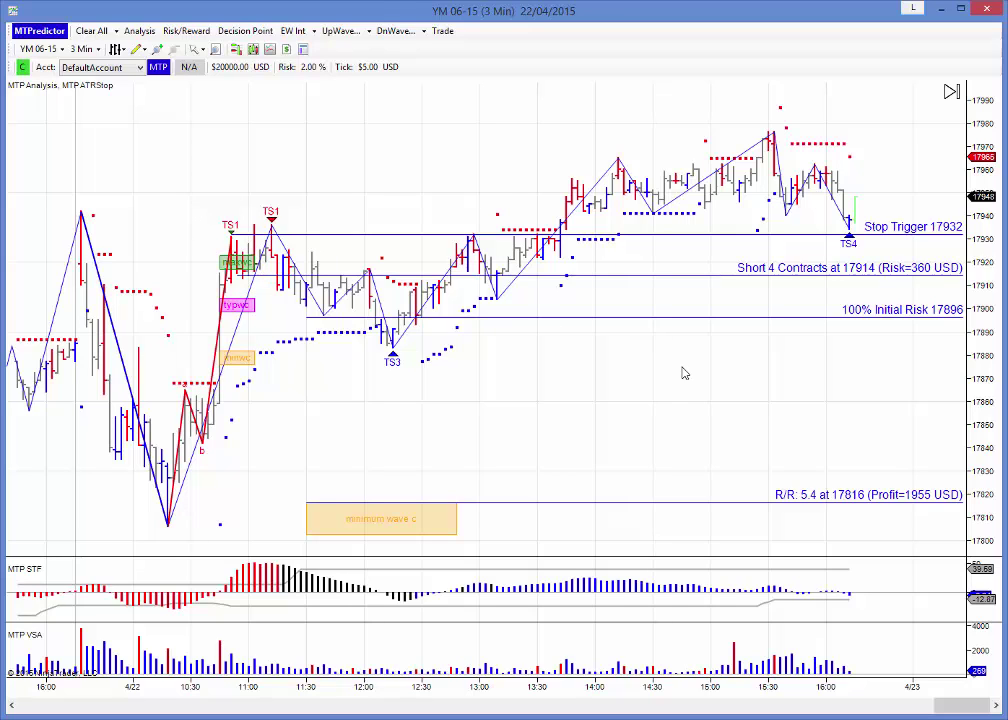
{"action": "left_click_drag", "start_coordinate": [684, 373], "coordinate": [648, 389]}
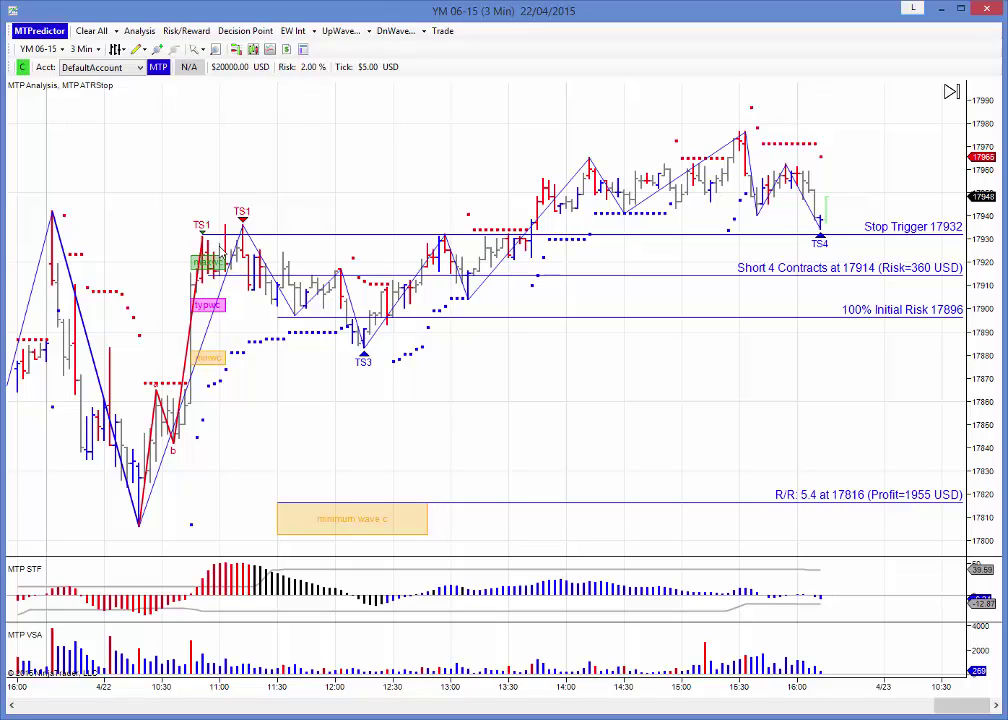
Clear and redraw the short plan (5 contracts at 17921, stop 17937), moving the R/R target to 17892.
{"action": "left_click", "coordinate": [90, 30]}
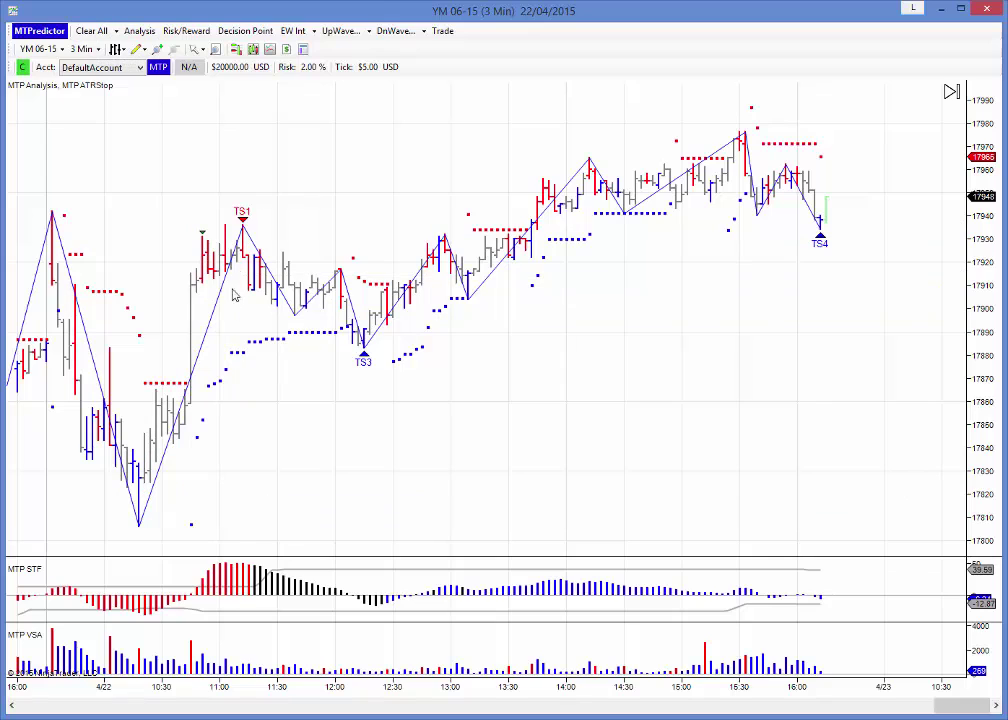
{"action": "right_click", "coordinate": [245, 239]}
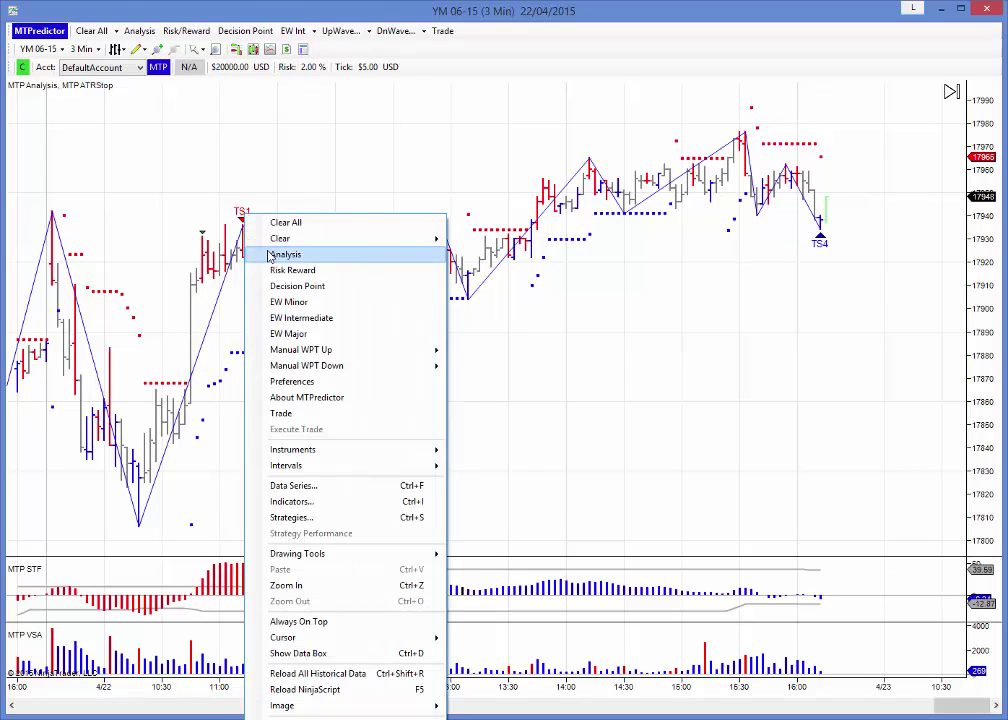
{"action": "left_click", "coordinate": [266, 254]}
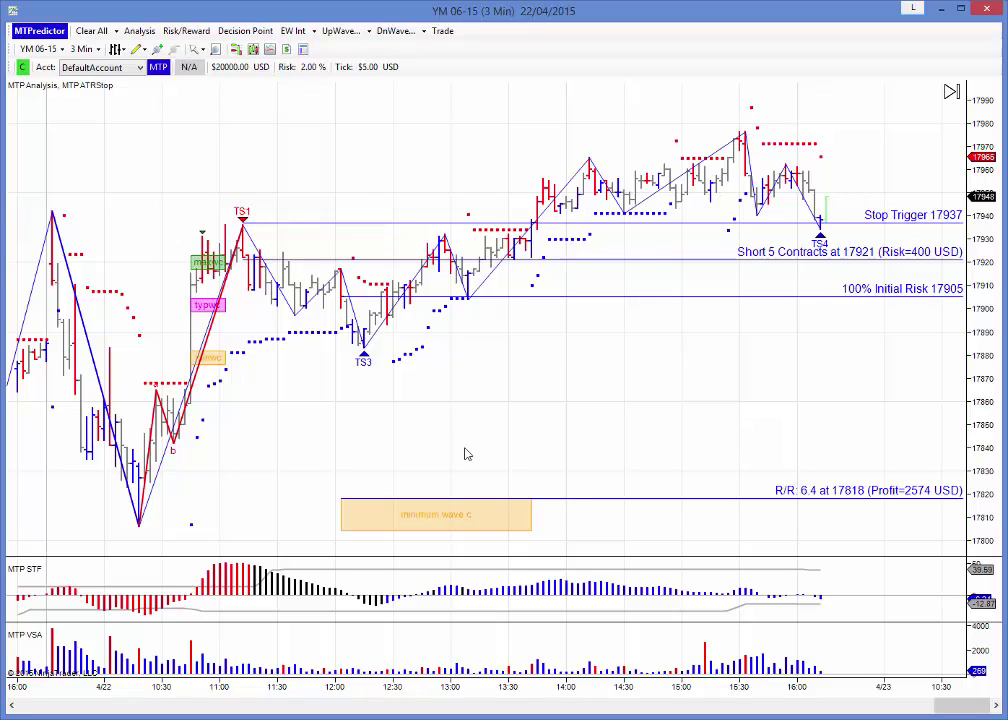
{"action": "left_click_drag", "start_coordinate": [556, 492], "coordinate": [520, 322]}
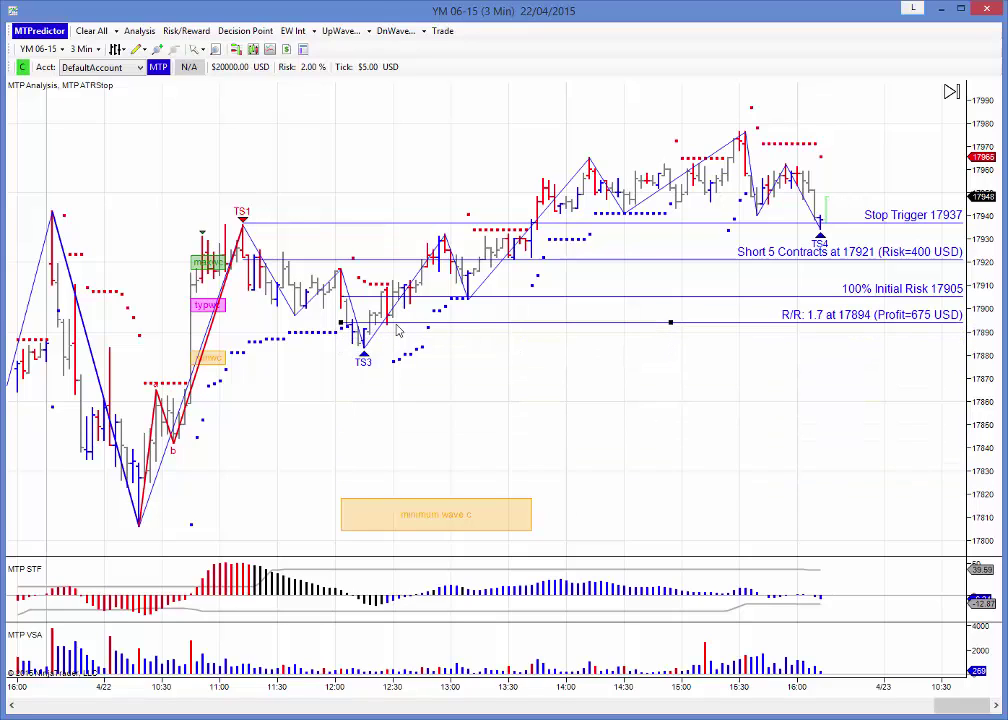
{"action": "left_click_drag", "start_coordinate": [397, 331], "coordinate": [394, 330]}
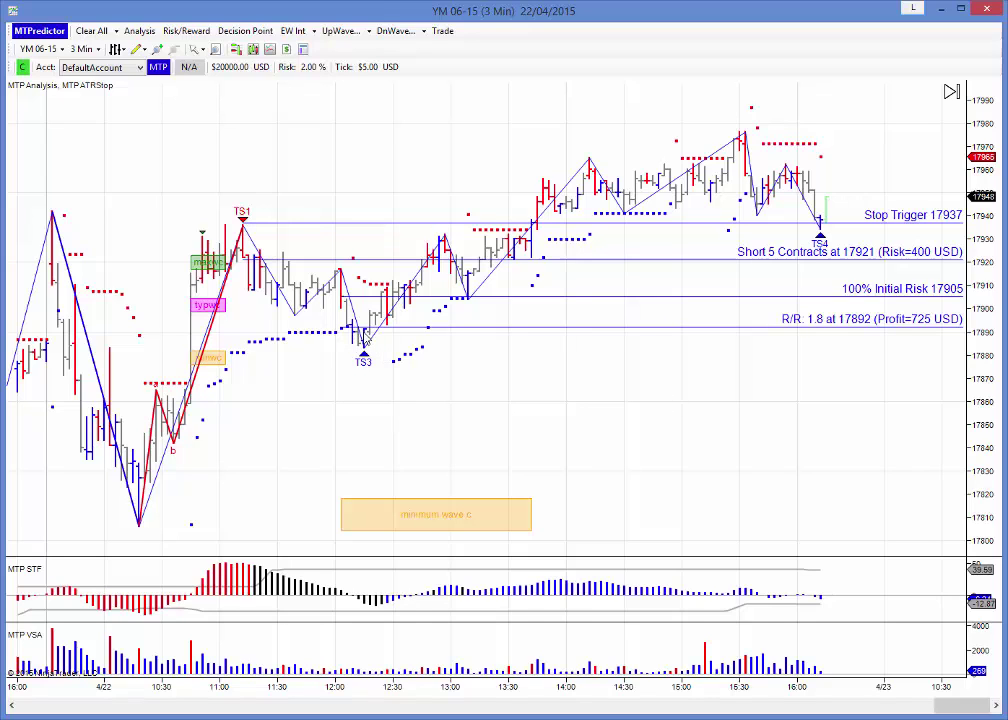
Generate a long plan at TS3: 8 contracts at 17892, stop trigger 17882, R/R 6.9 at 17961.
{"action": "right_click", "coordinate": [366, 216]}
{"action": "left_click", "coordinate": [413, 260]}
{"action": "left_click", "coordinate": [382, 366]}
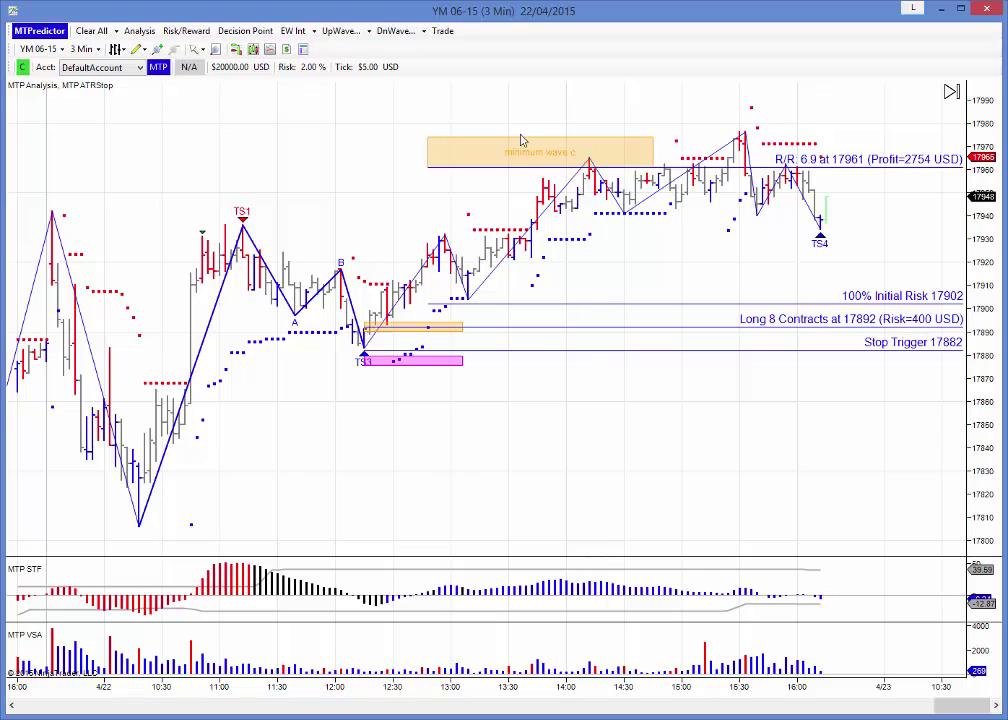
{"action": "left_click_drag", "start_coordinate": [616, 262], "coordinate": [578, 270]}
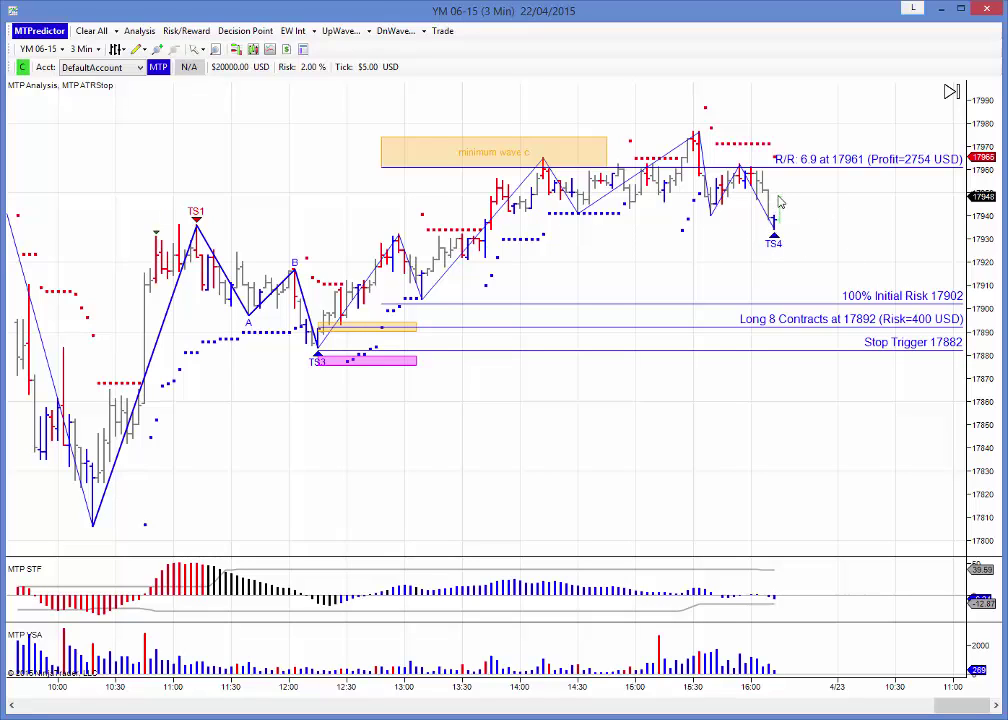
Clear all trade plans and decision boxes, switching the YM 06-15 chart to 15 Min bars.
{"action": "left_click", "coordinate": [89, 31]}
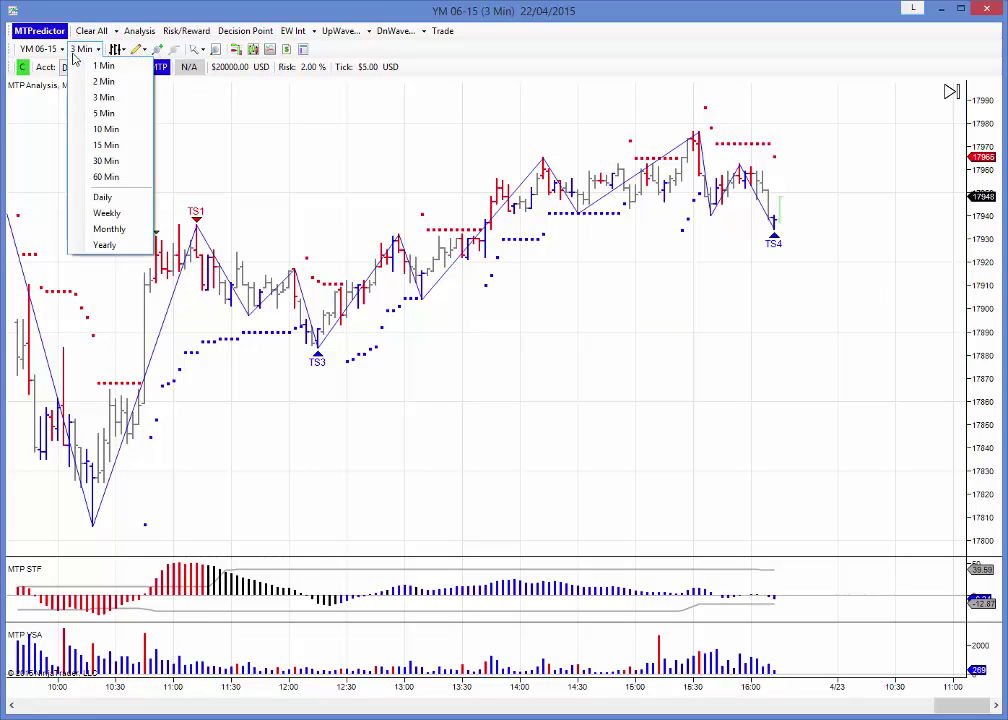
{"action": "left_click", "coordinate": [122, 146]}
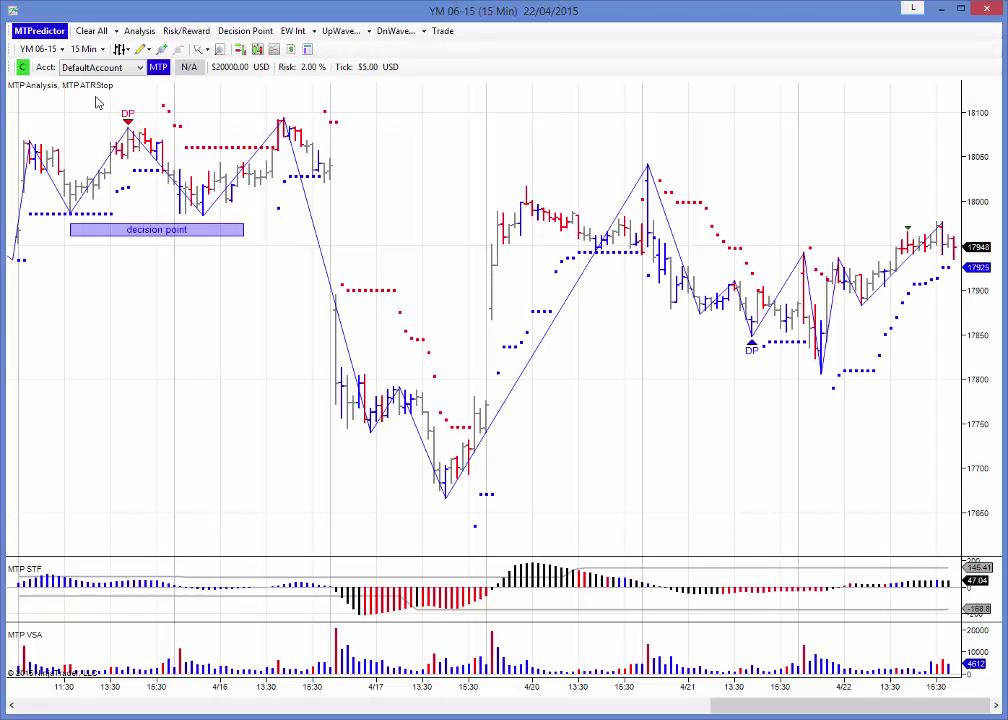
{"action": "left_click", "coordinate": [101, 38]}
{"action": "left_click_drag", "start_coordinate": [557, 321], "coordinate": [275, 333]}
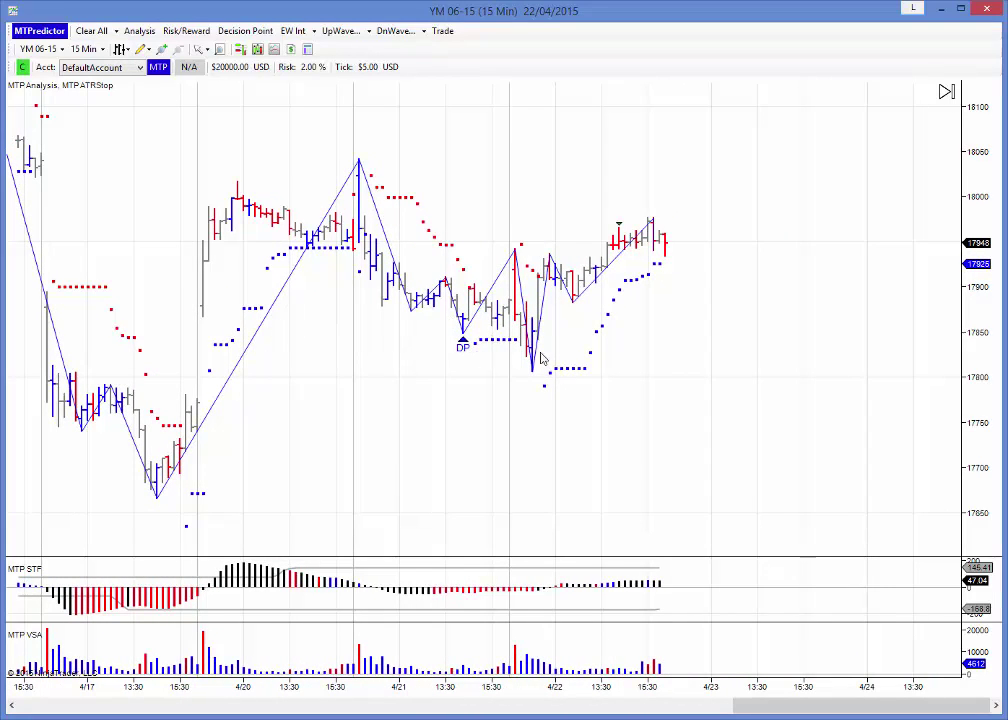
Add 15-minute decision point zones near 17830 and 17970, then return to 3 Min bars.
{"action": "right_click", "coordinate": [463, 320]}
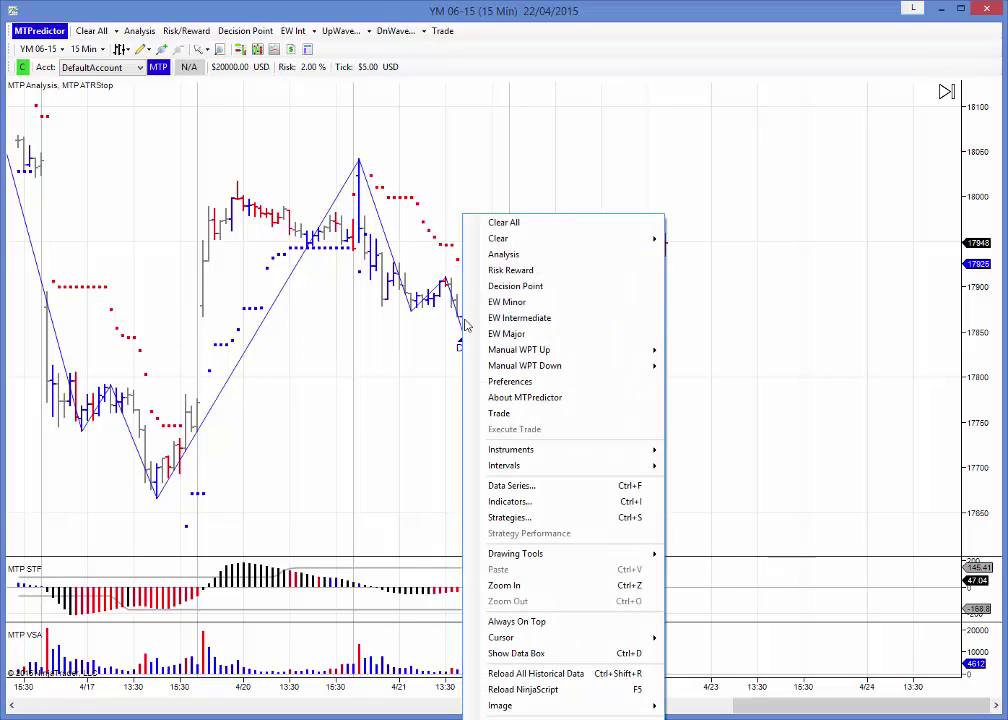
{"action": "left_click", "coordinate": [505, 286]}
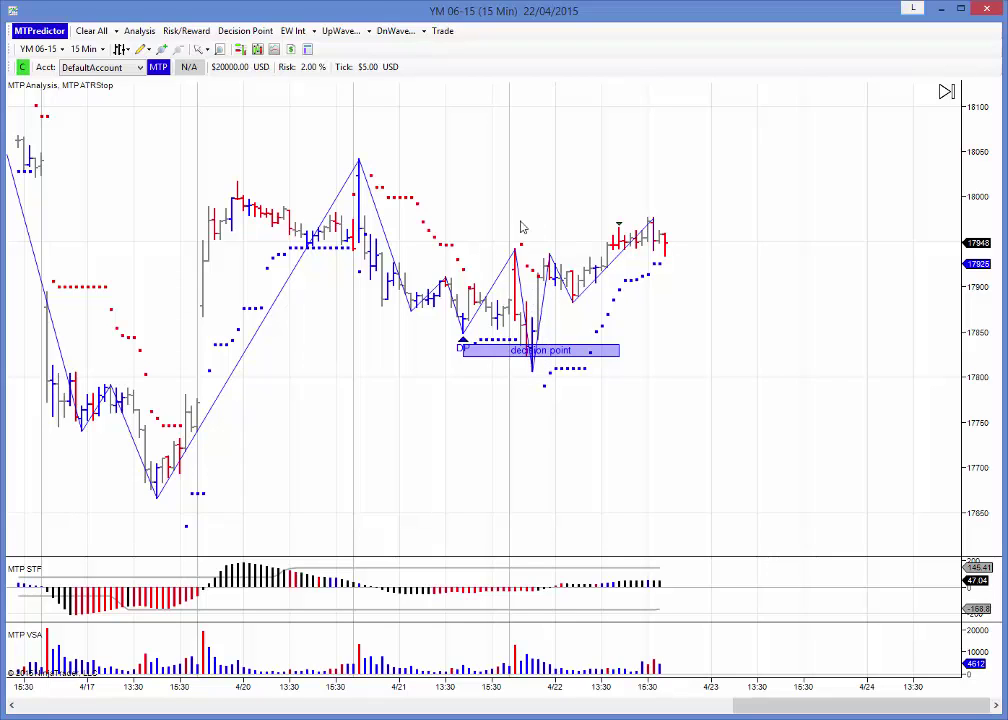
{"action": "right_click", "coordinate": [518, 257]}
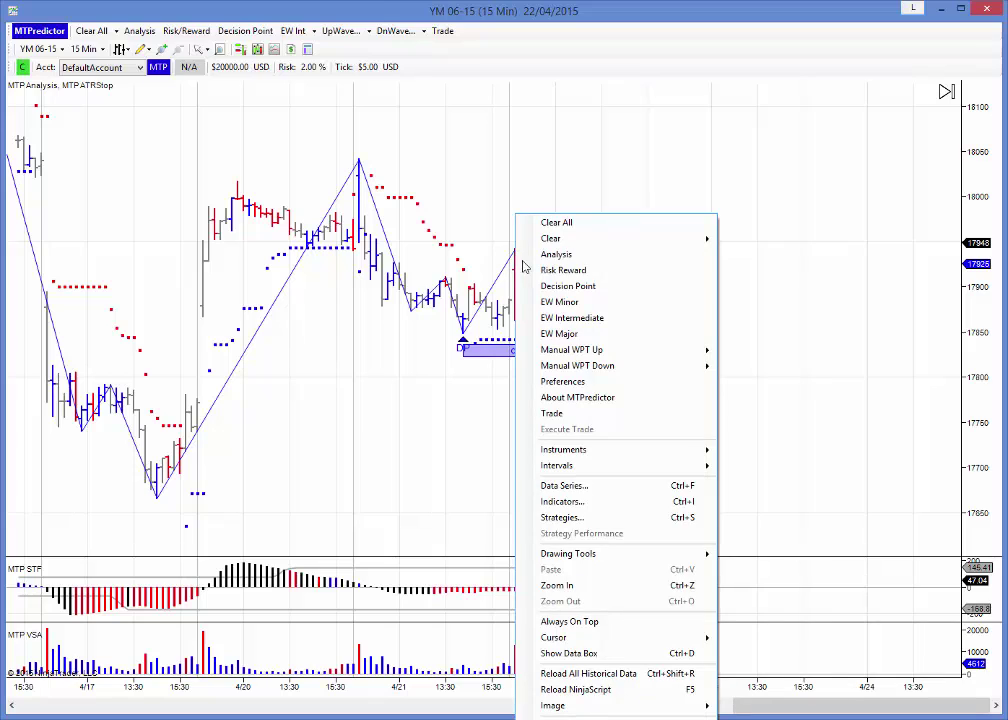
{"action": "left_click", "coordinate": [552, 286]}
{"action": "left_click_drag", "start_coordinate": [560, 238], "coordinate": [599, 238]}
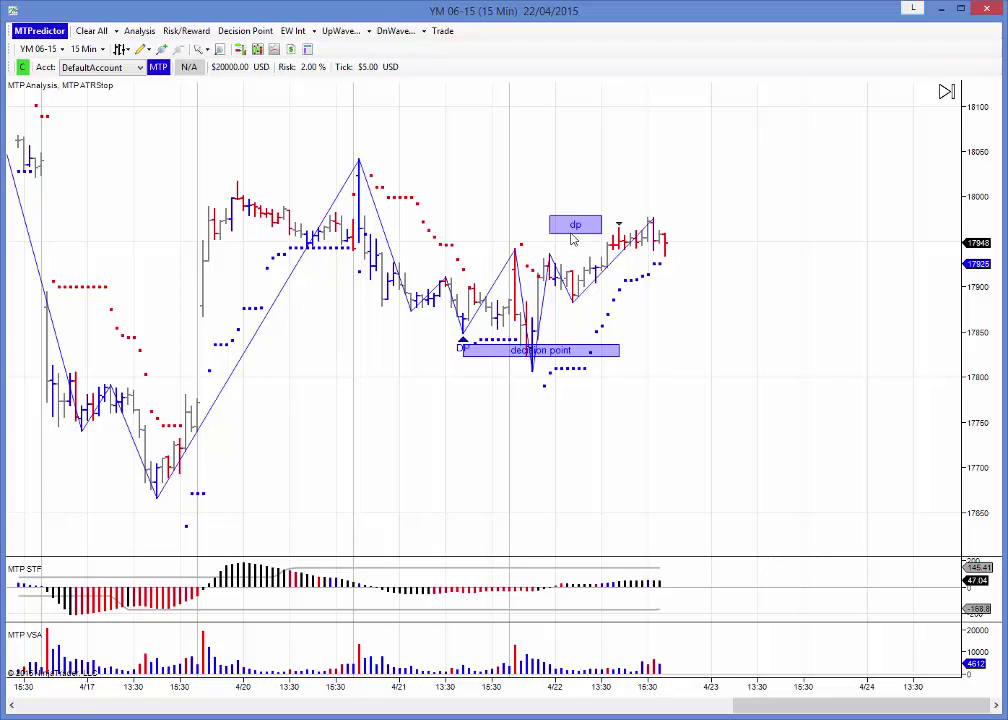
{"action": "left_click", "coordinate": [84, 49]}
{"action": "left_click", "coordinate": [104, 97]}
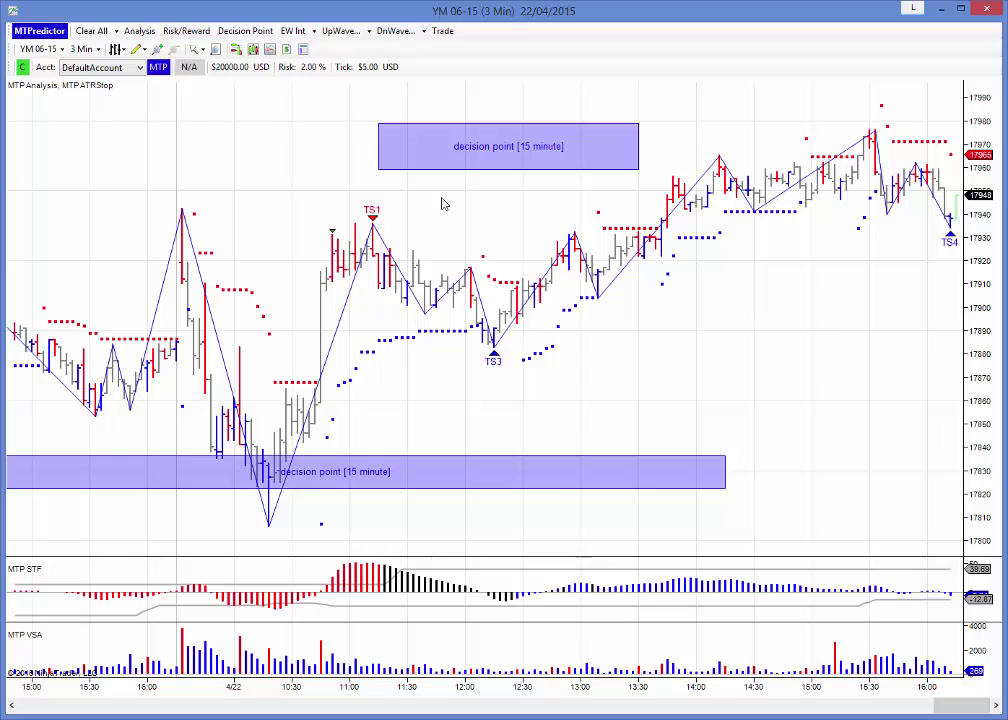
Shift the upper decision point zone slightly left and pan to show the latest bars near TS4.
{"action": "left_click_drag", "start_coordinate": [421, 169], "coordinate": [398, 169]}
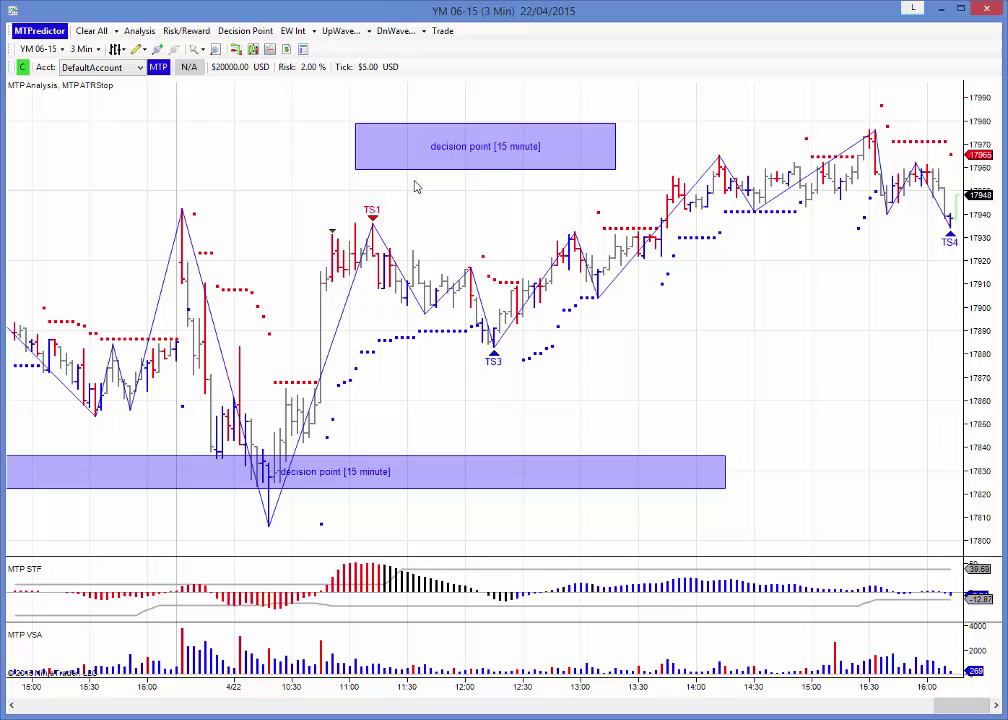
{"action": "left_click_drag", "start_coordinate": [697, 351], "coordinate": [409, 378]}
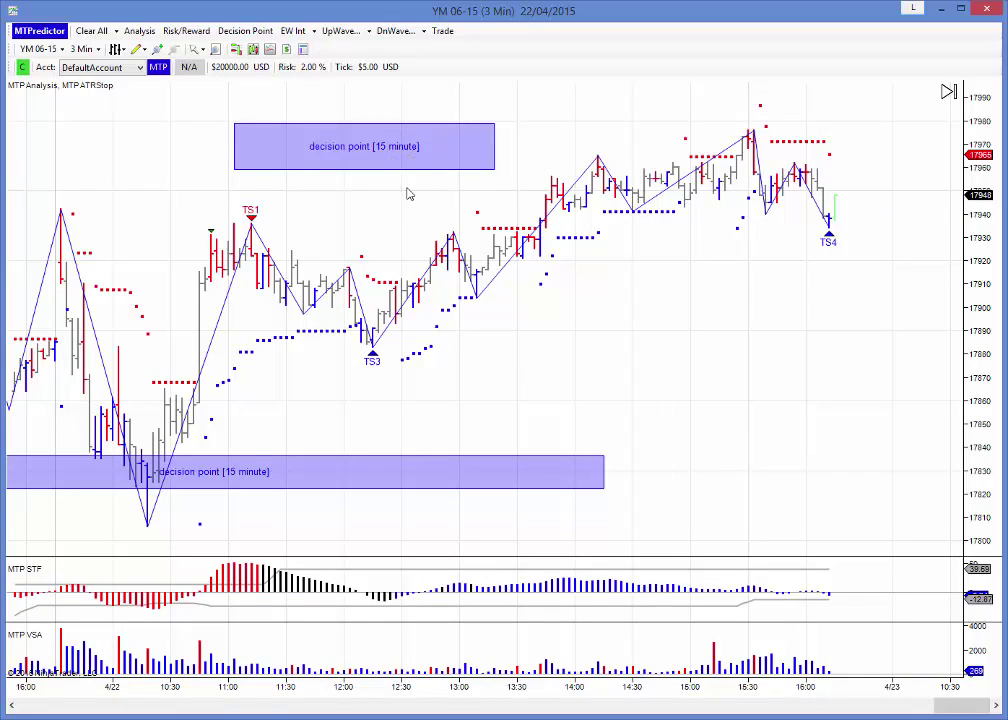
Run Risk/Reward at TS3 to redraw the long plan: 8 contracts at 17892, target 17961 (R/R 6.9).
{"action": "right_click", "coordinate": [374, 330]}
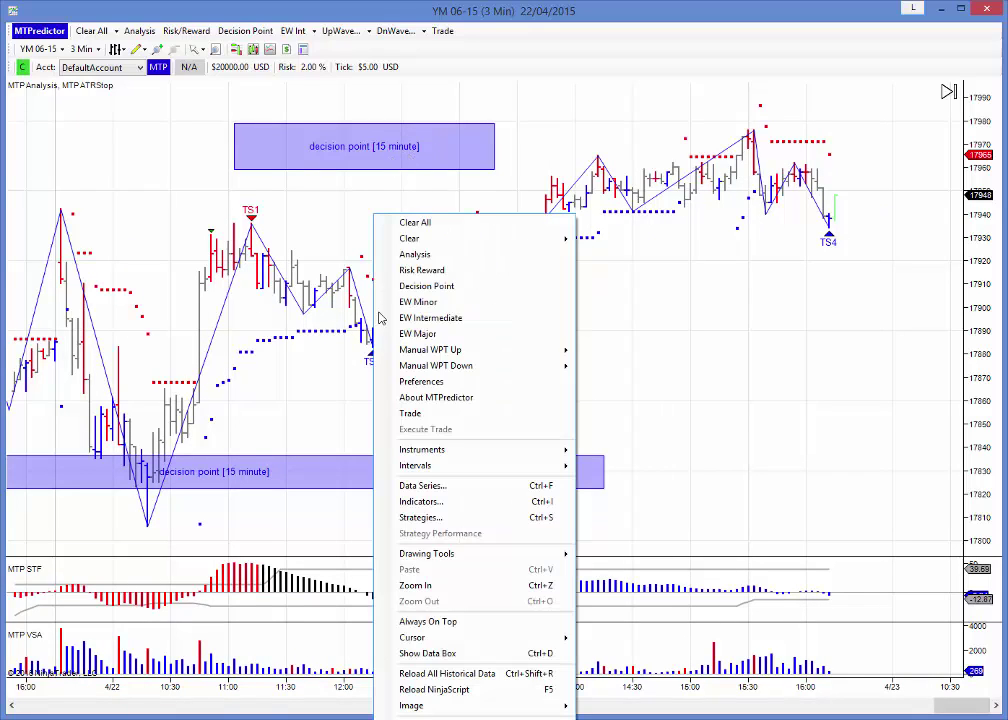
{"action": "left_click", "coordinate": [415, 254]}
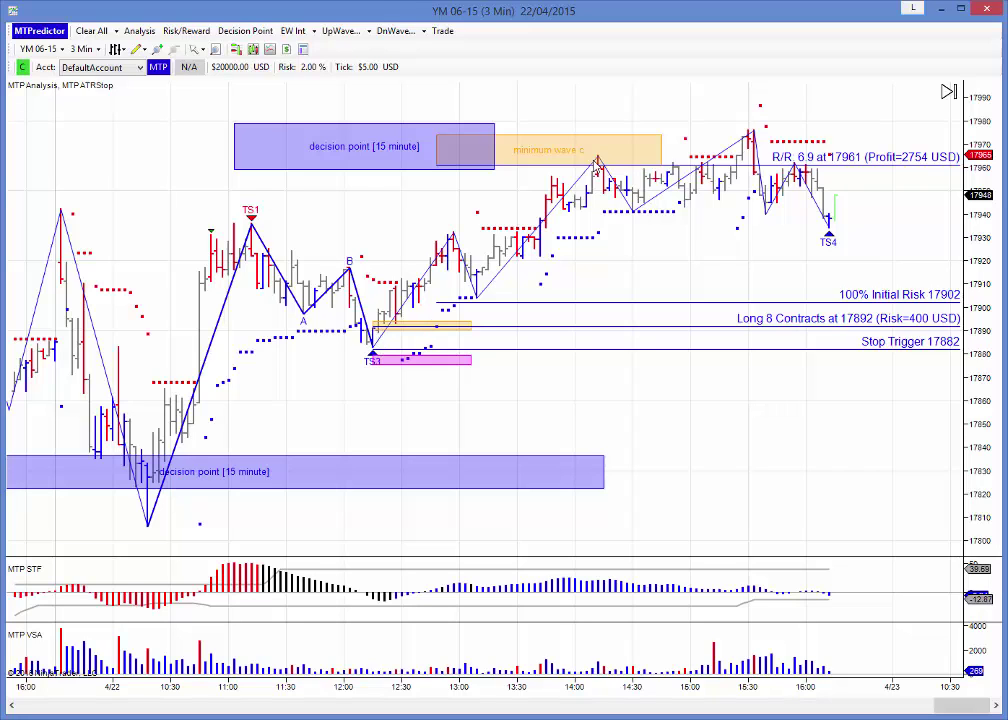
{"action": "scroll", "coordinate": [637, 270], "scroll_direction": "down", "scroll_amount": 3}
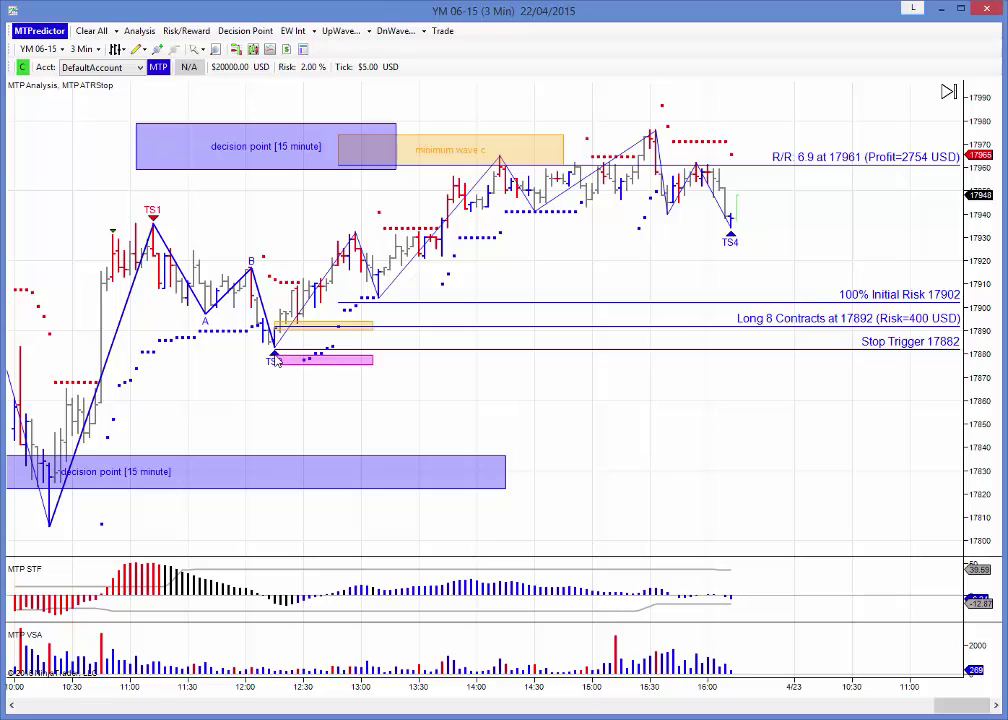
Clear the long plan and reposition the upper 15-minute decision point box over the afternoon highs.
{"action": "left_click", "coordinate": [91, 31]}
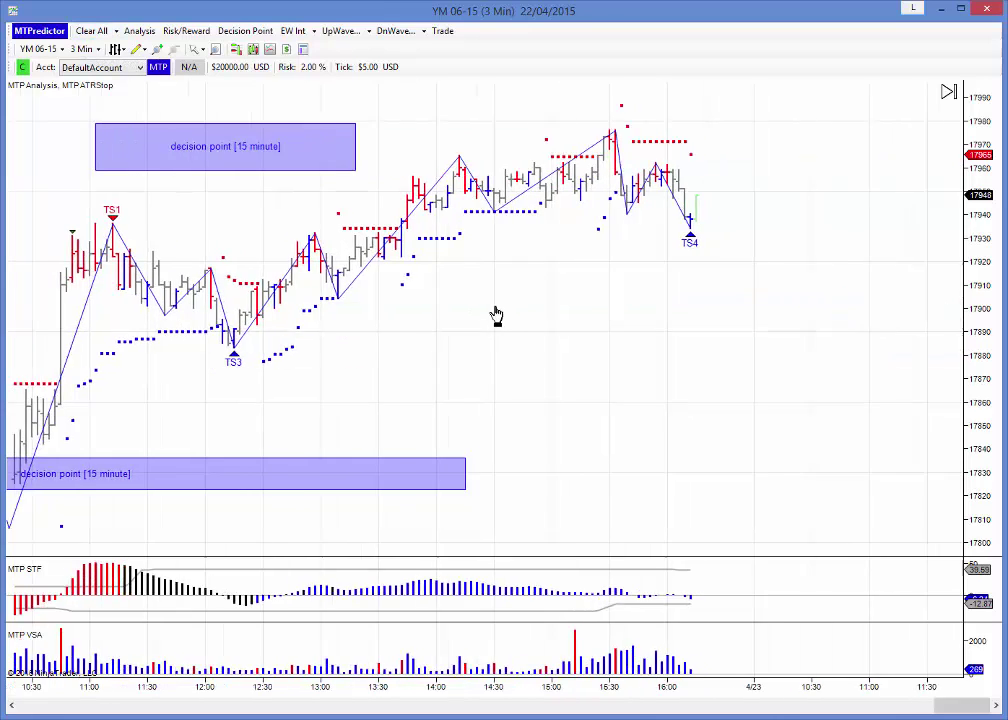
{"action": "left_click_drag", "start_coordinate": [496, 316], "coordinate": [378, 256]}
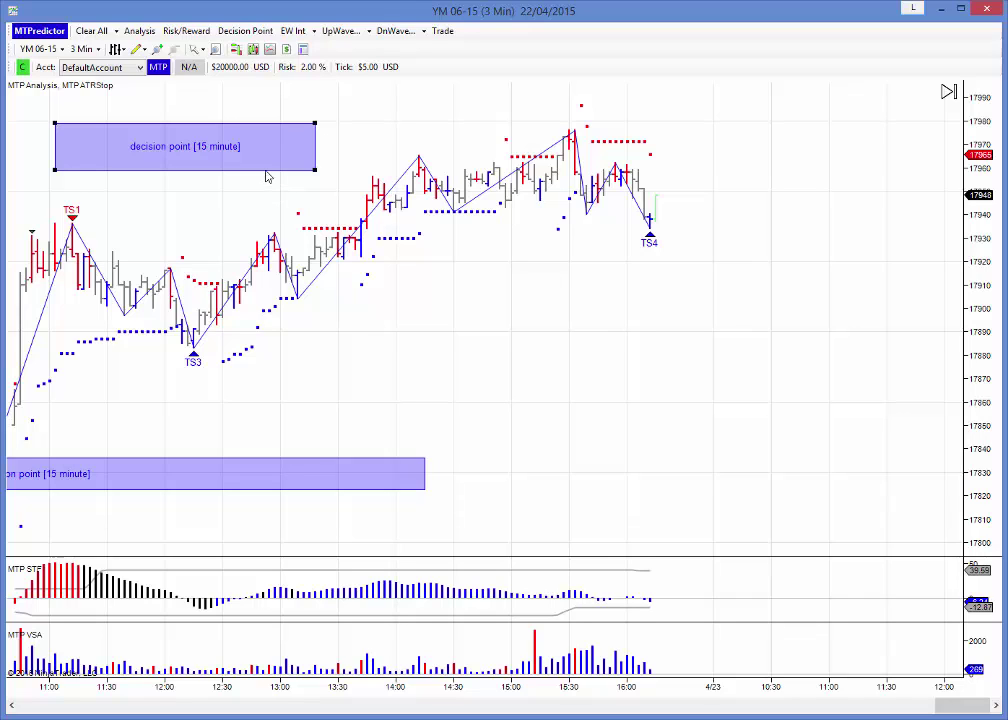
{"action": "left_click_drag", "start_coordinate": [266, 172], "coordinate": [535, 163]}
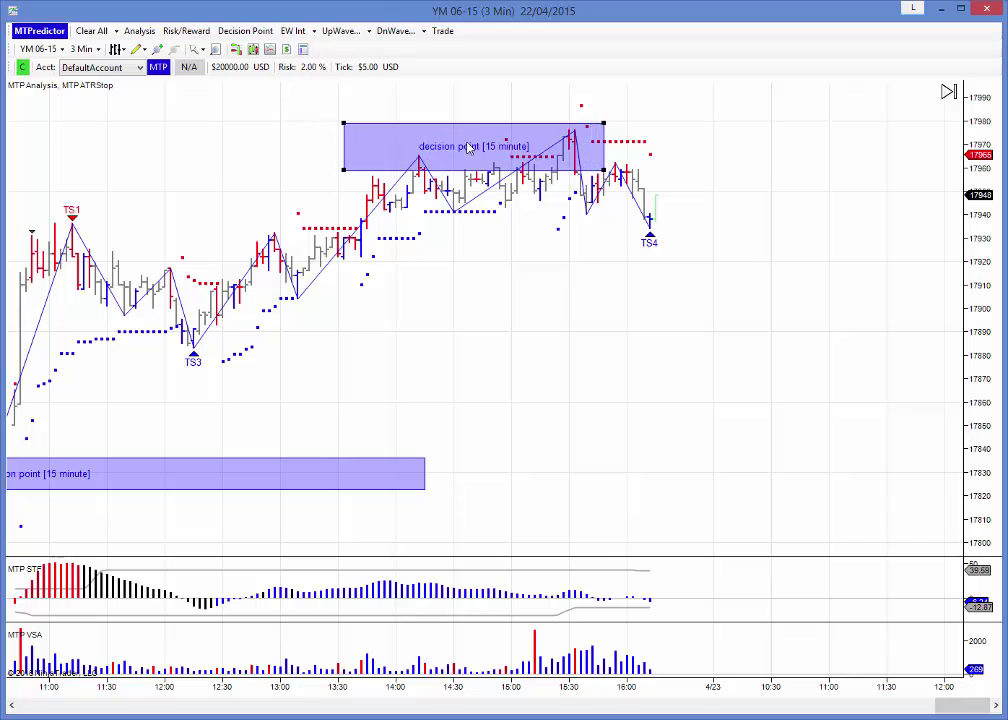
{"action": "left_click_drag", "start_coordinate": [546, 162], "coordinate": [448, 162]}
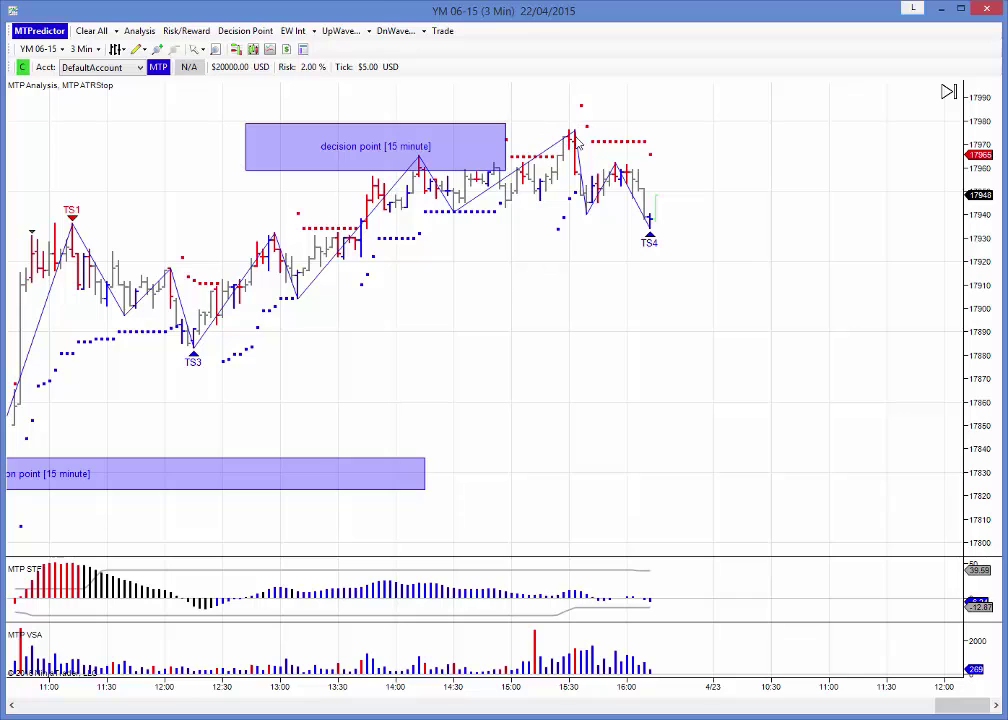
Draw the EW Intermediate (1)–(5) count from TS3 with typical and minimum wave 5 target zones.
{"action": "right_click", "coordinate": [577, 140]}
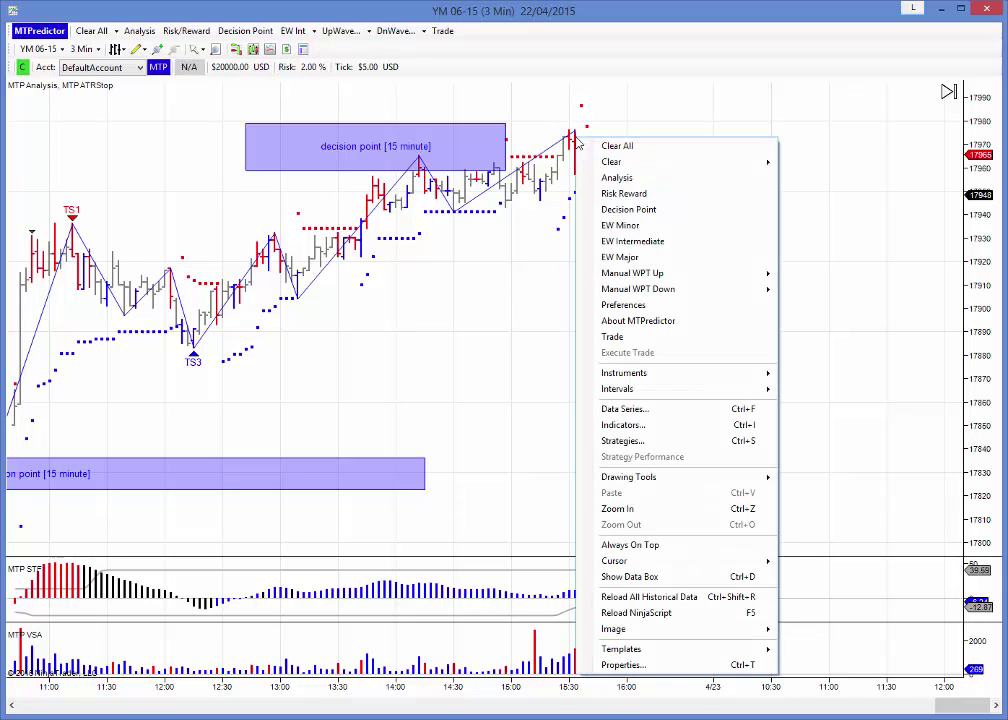
{"action": "left_click", "coordinate": [632, 241]}
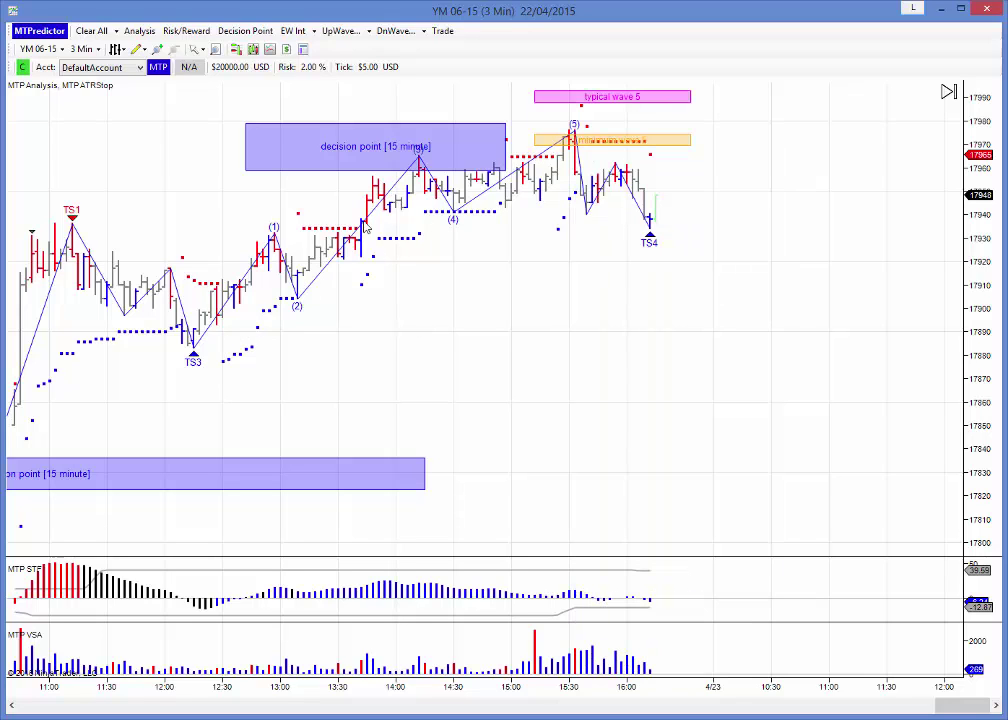
{"action": "left_click_drag", "start_coordinate": [474, 315], "coordinate": [356, 337]}
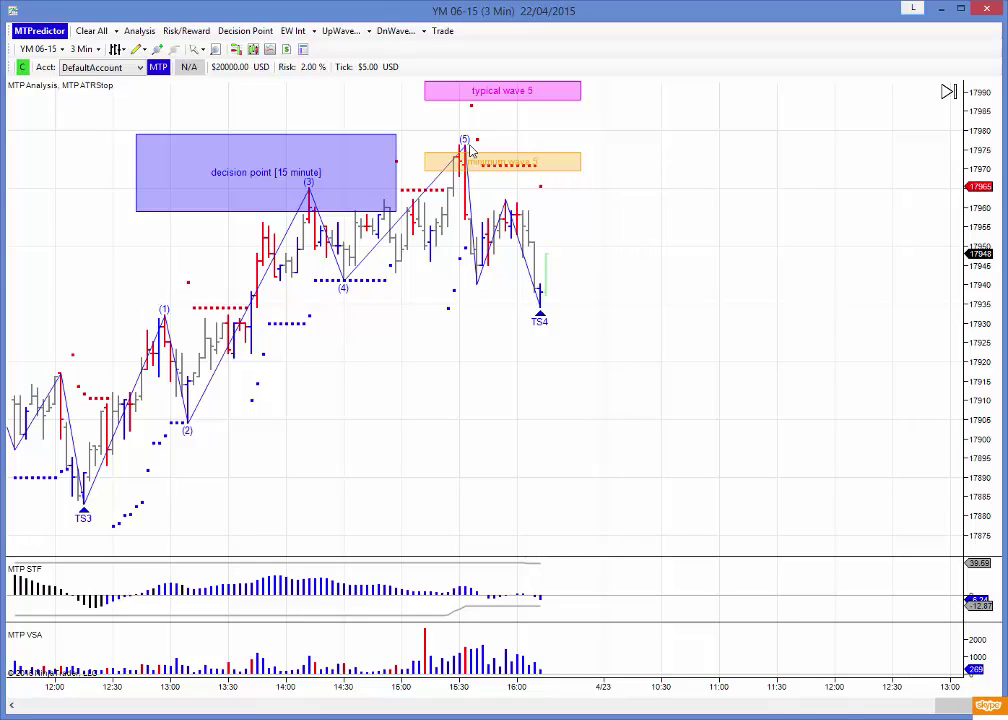
Add a 3-minute decision point zone from the wave (4) low across TS4 near 17935.
{"action": "right_click", "coordinate": [345, 274]}
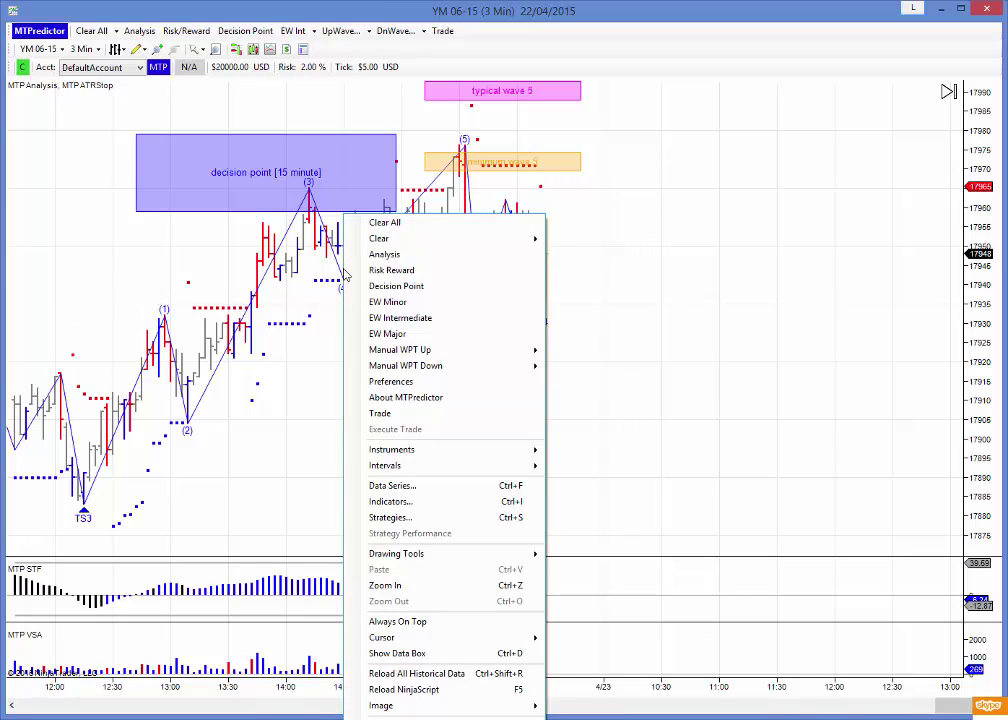
{"action": "left_click", "coordinate": [376, 286]}
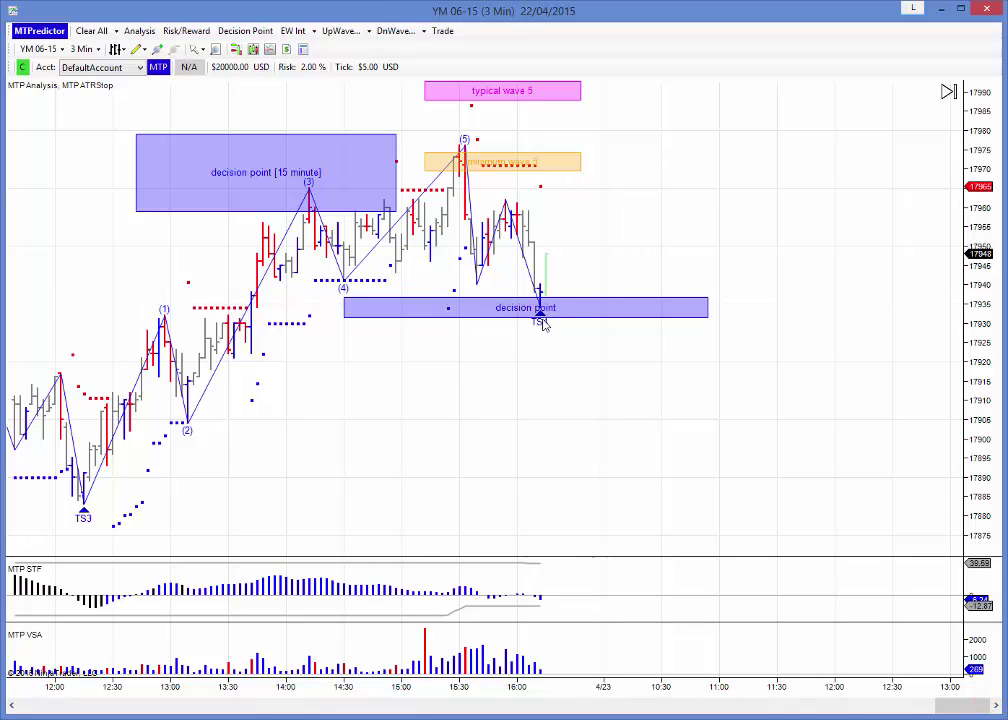
Add a short 8-contract risk/reward plan from the wave (5) bar at 17967, with stop 17977 and target 17937 (R/R 3.0).
{"action": "right_click", "coordinate": [598, 210]}
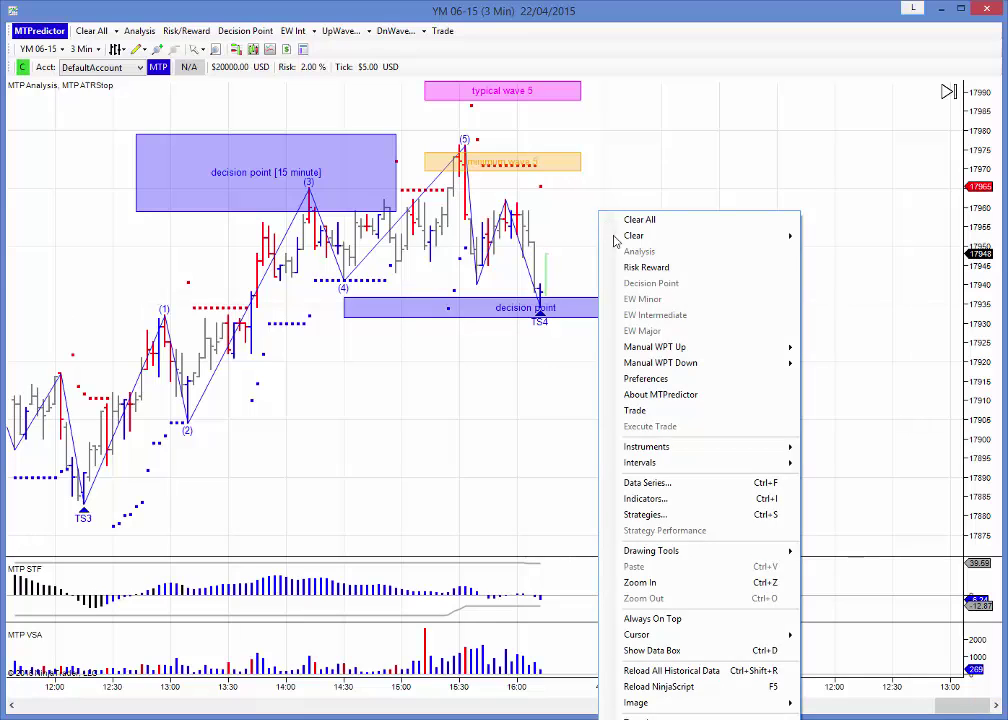
{"action": "left_click", "coordinate": [637, 265]}
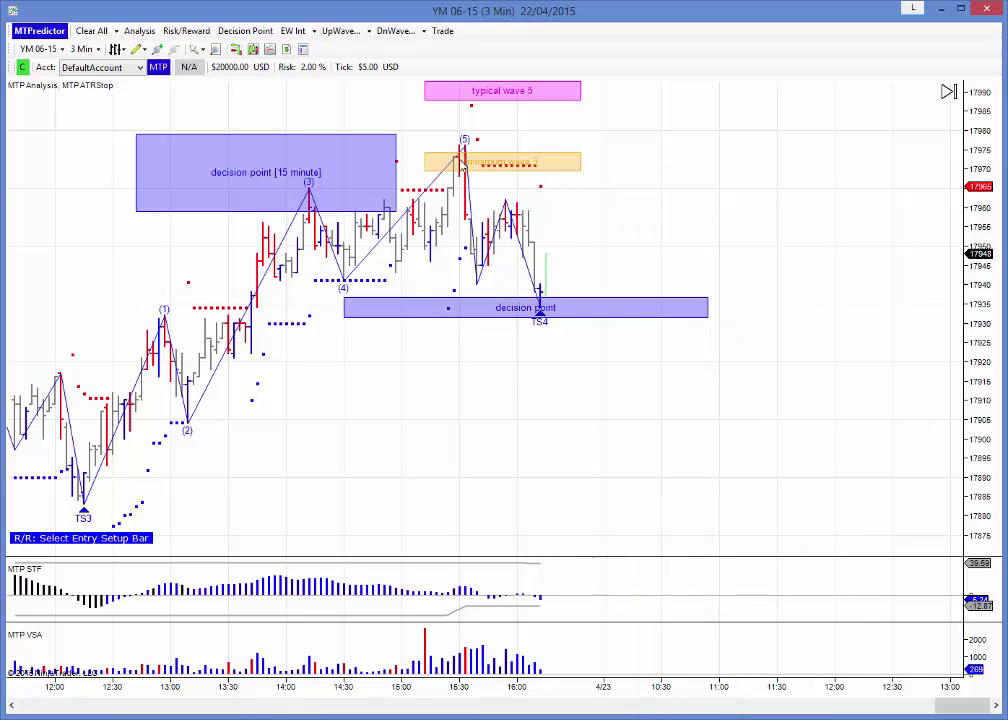
{"action": "left_click", "coordinate": [463, 172]}
{"action": "left_click", "coordinate": [463, 170]}
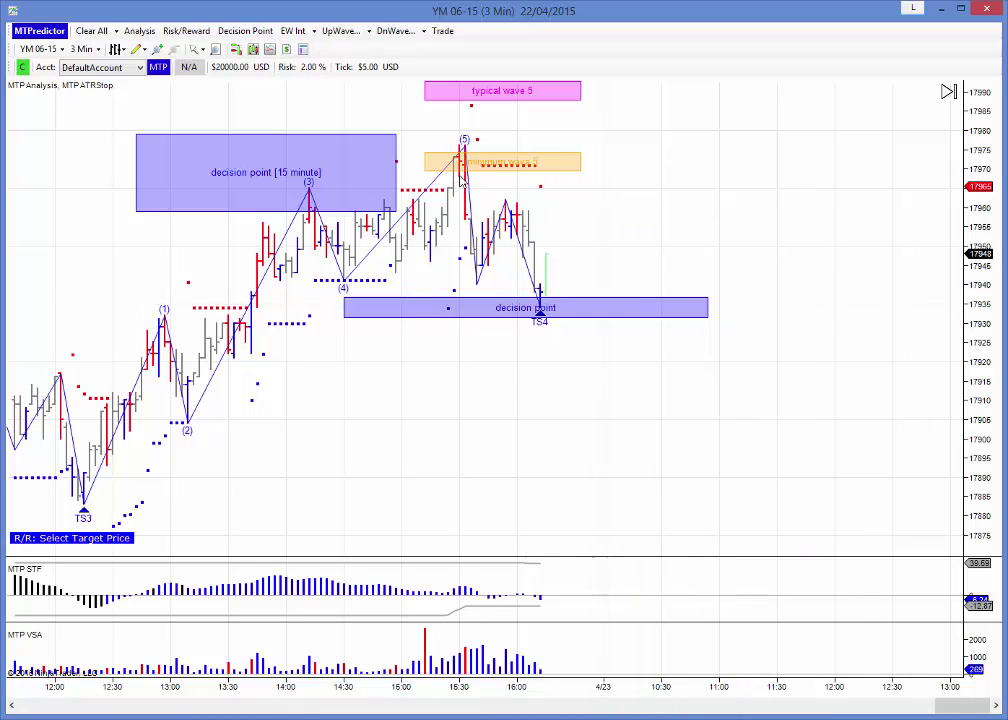
{"action": "left_click", "coordinate": [497, 289]}
{"action": "left_click_drag", "start_coordinate": [501, 289], "coordinate": [505, 297]}
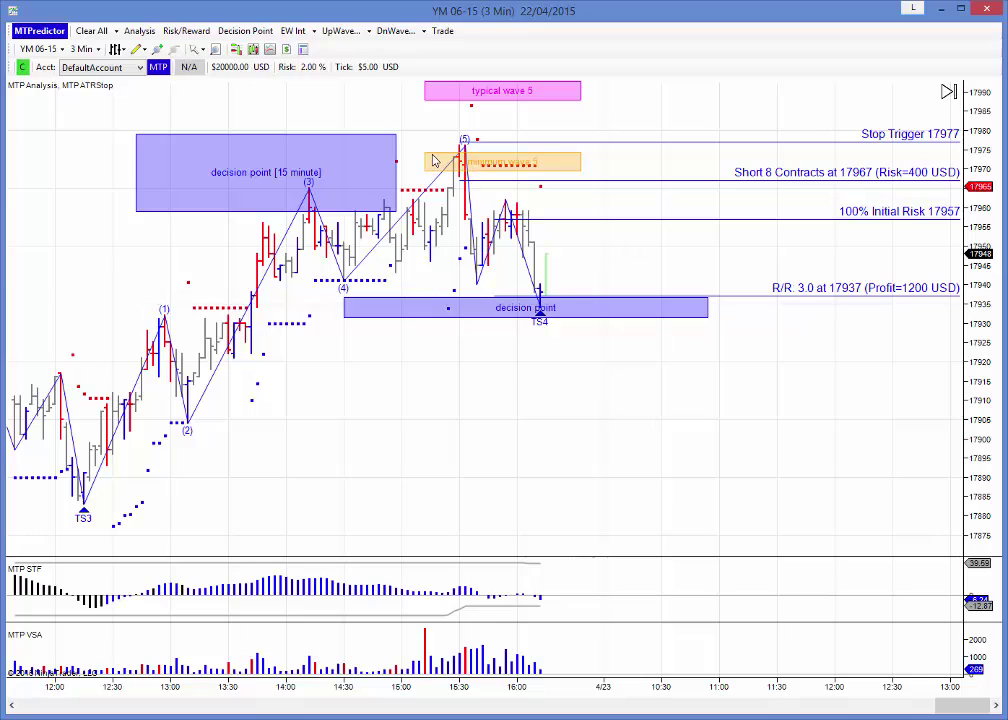
Reposition the upper 15-minute decision point box and stretch it from wave (3) across wave (5).
{"action": "left_click_drag", "start_coordinate": [278, 160], "coordinate": [370, 160]}
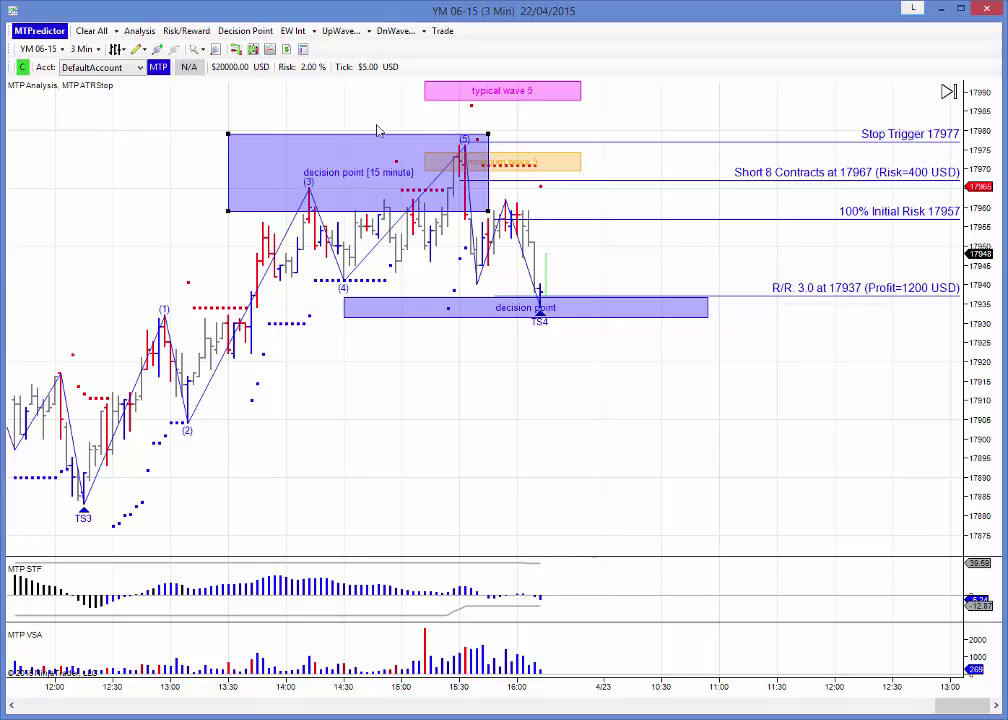
{"action": "left_click_drag", "start_coordinate": [367, 143], "coordinate": [303, 143]}
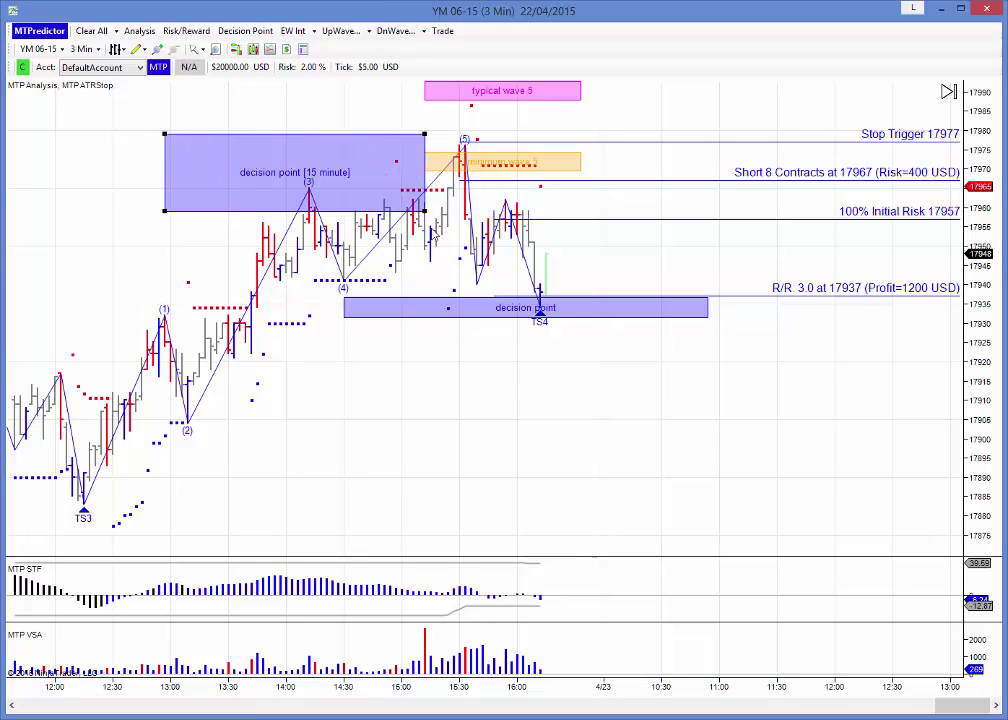
{"action": "left_click_drag", "start_coordinate": [425, 211], "coordinate": [517, 211]}
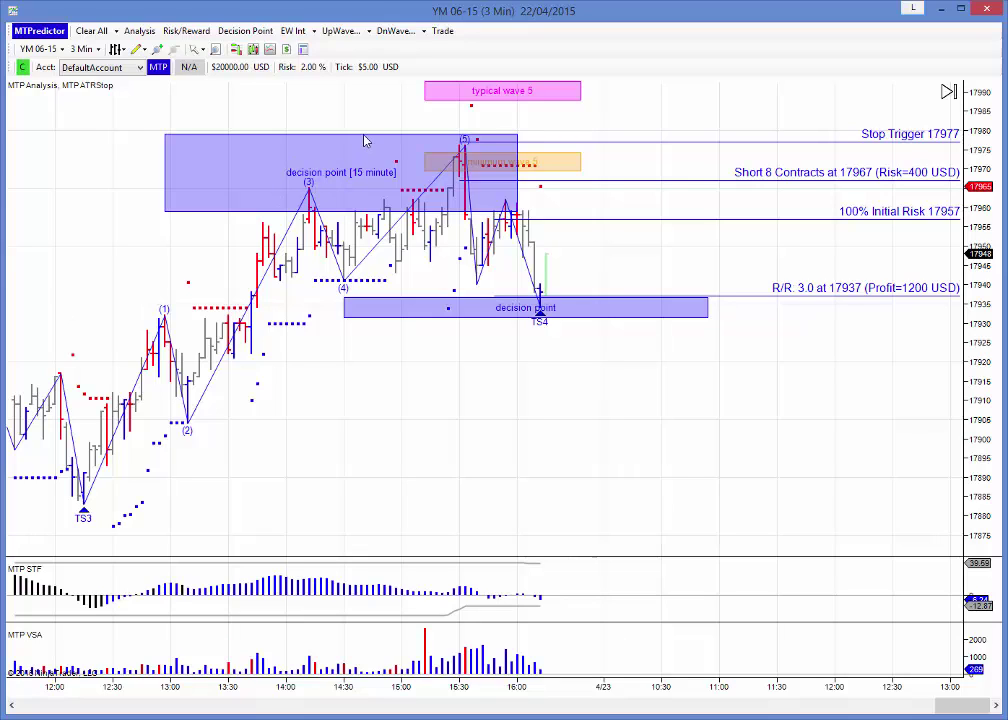
{"action": "left_click_drag", "start_coordinate": [365, 141], "coordinate": [331, 137]}
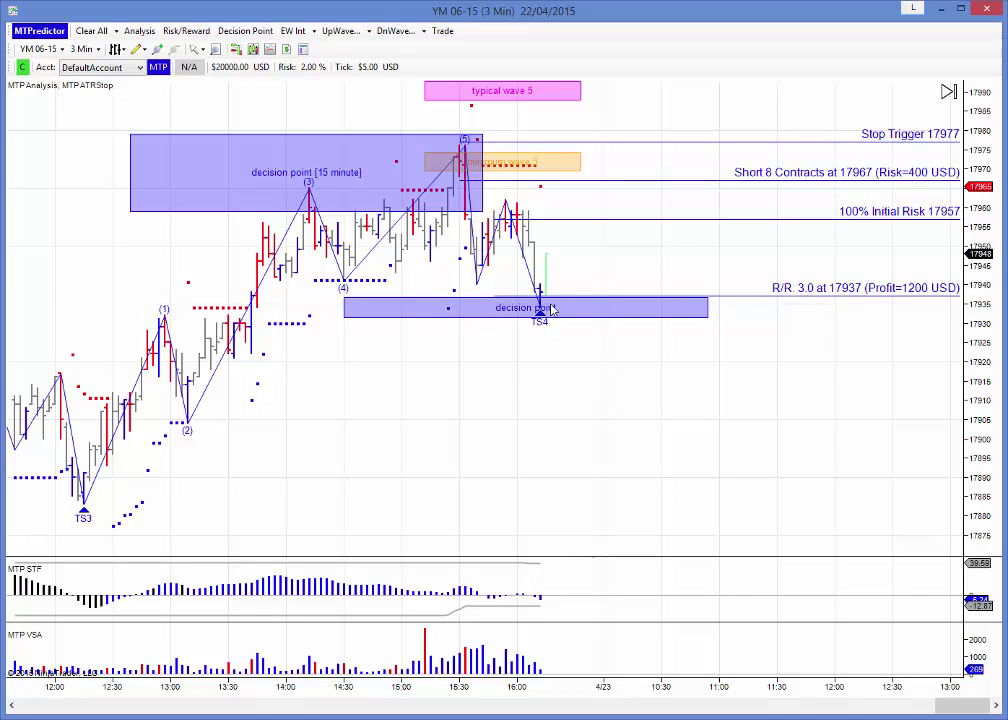
{"action": "left_click_drag", "start_coordinate": [475, 455], "coordinate": [632, 455]}
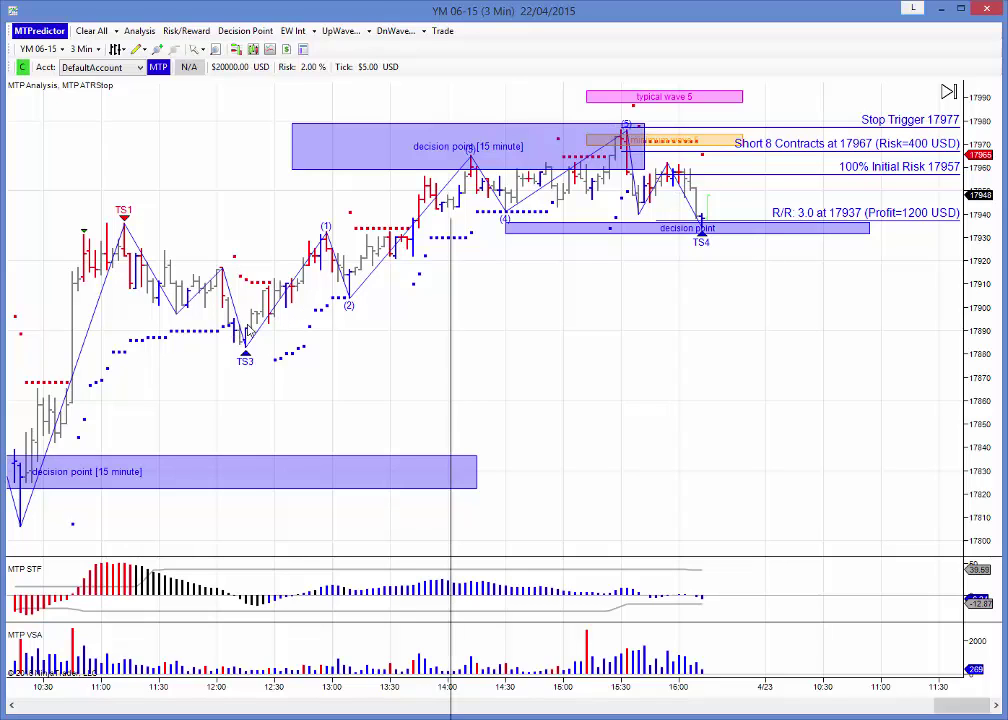
Rerun the analysis to restore the long plan at 17892 (R/R 6.9 at 17961) and extend the decision box left.
{"action": "right_click", "coordinate": [247, 209]}
{"action": "left_click", "coordinate": [290, 256]}
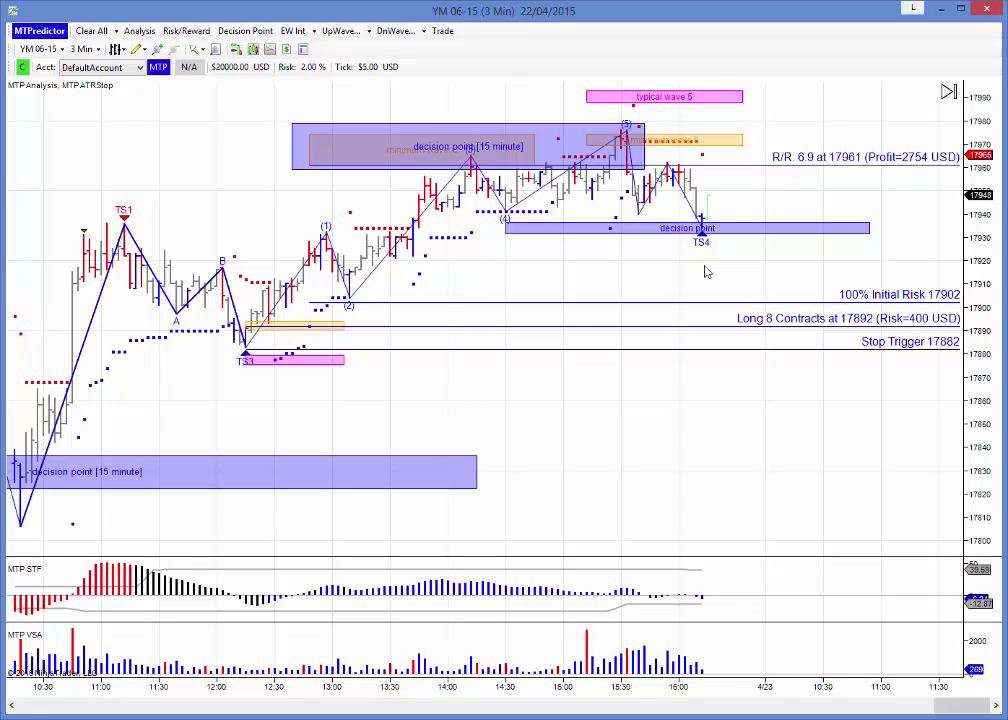
{"action": "left_click_drag", "start_coordinate": [630, 421], "coordinate": [708, 457]}
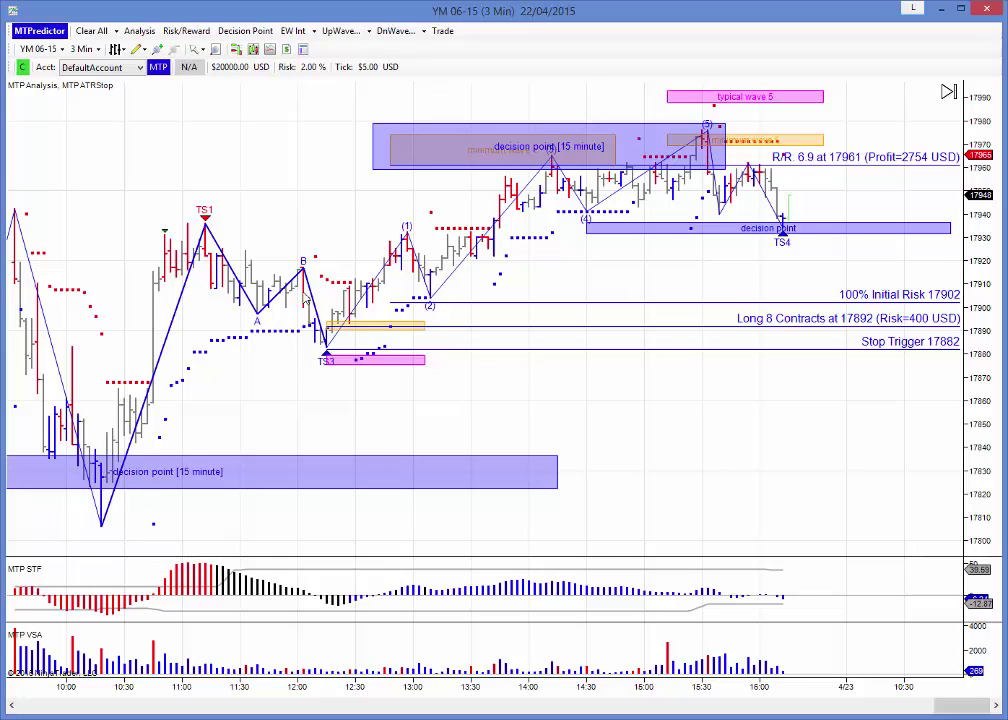
{"action": "left_click_drag", "start_coordinate": [372, 146], "coordinate": [238, 160]}
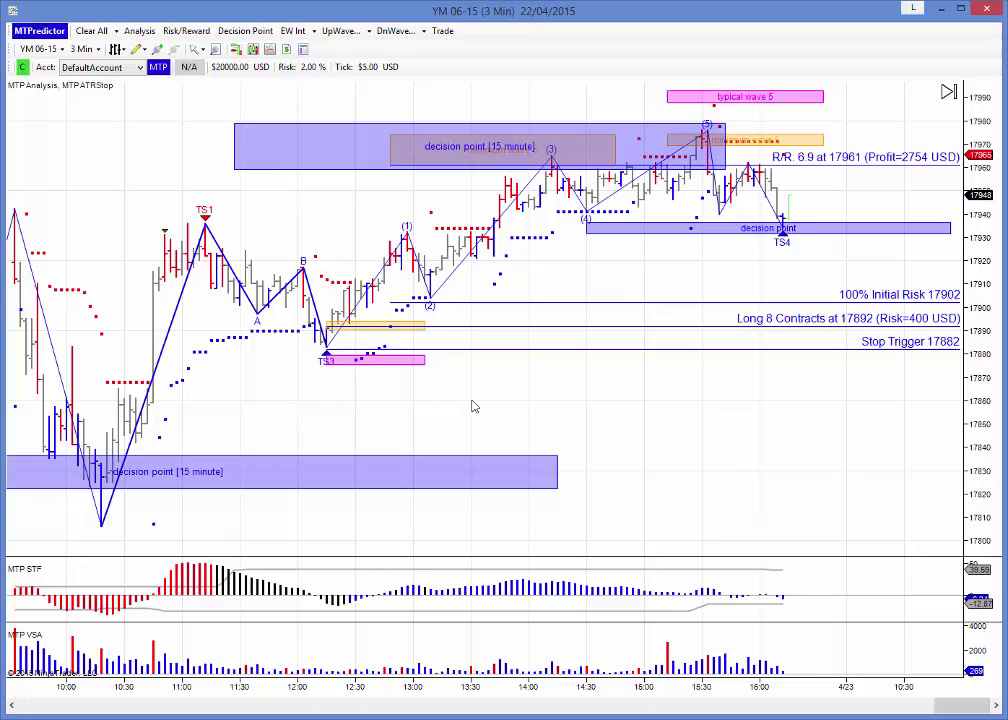
{"action": "left_click_drag", "start_coordinate": [484, 409], "coordinate": [502, 411]}
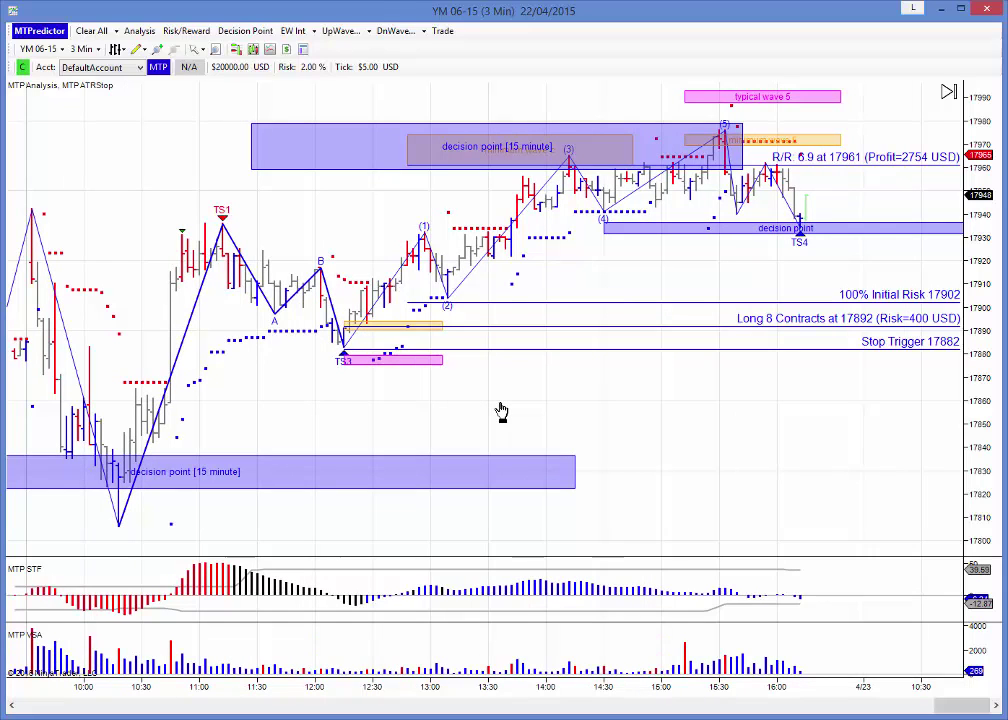